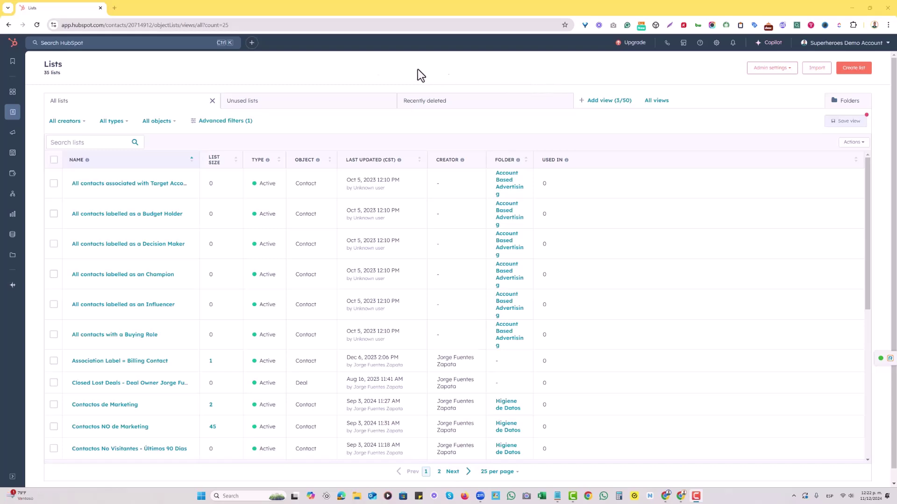
# Bring up the Contacts table from the CRM section of the left navigation
pyautogui.moveTo(16, 141)
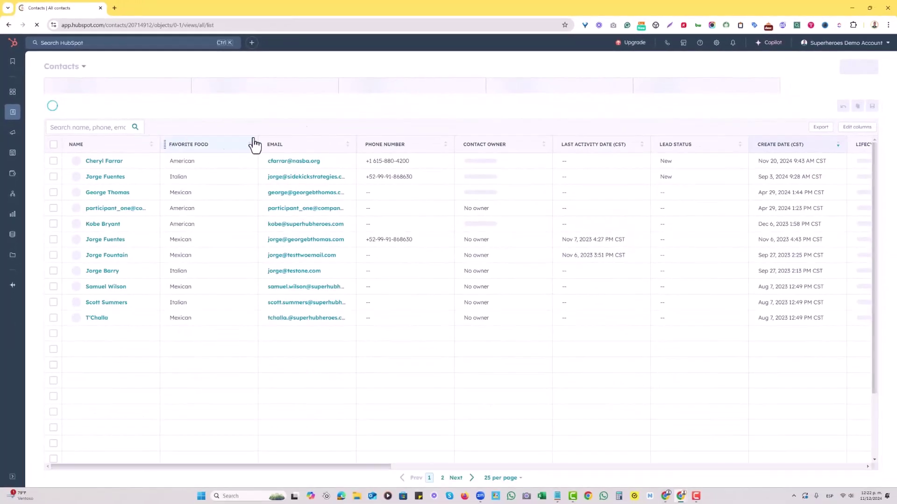
pyautogui.click(304, 146)
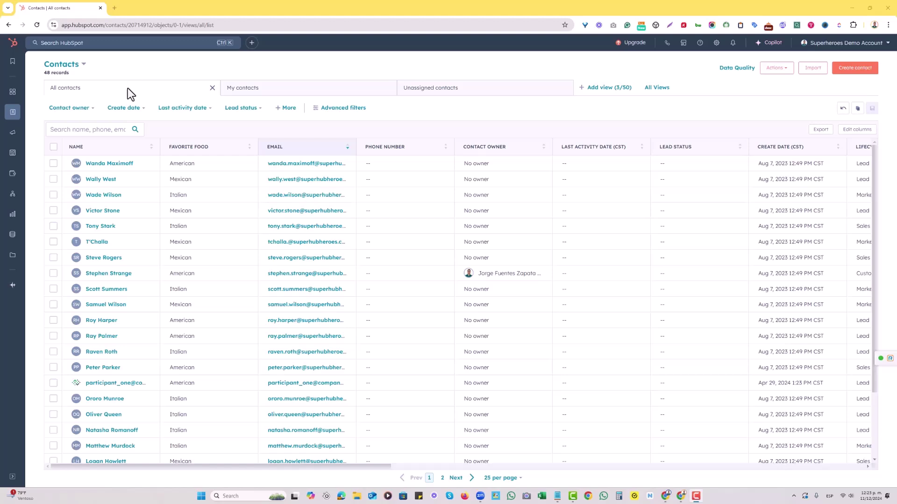
pyautogui.moveTo(10, 119)
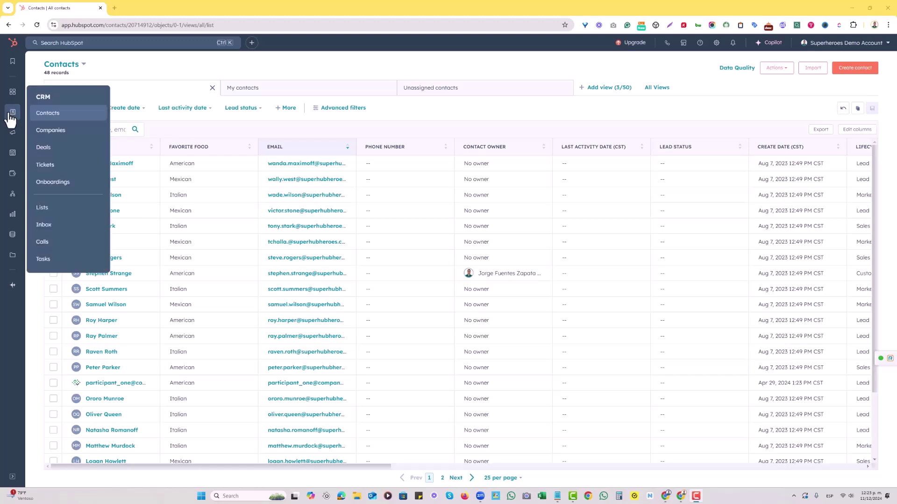
# Create a contact-based active list named 'Email = Known' with the same text as its description
pyautogui.click(45, 216)
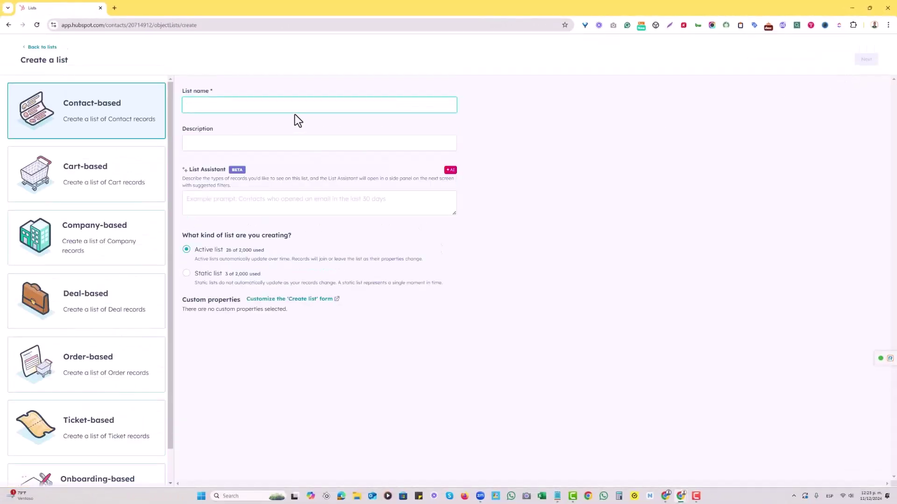
pyautogui.write('Email = Known')
pyautogui.hotkey('ctrl', 'a')
pyautogui.hotkey('ctrl', 'c')
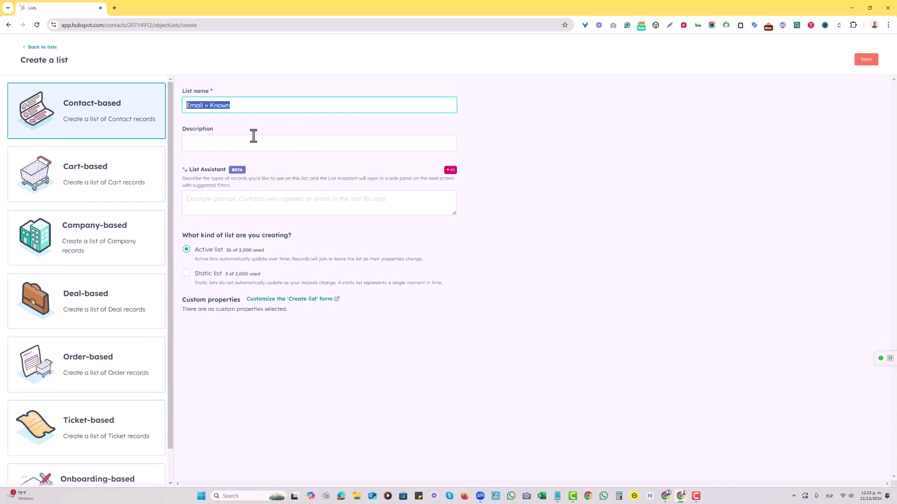
pyautogui.click(248, 143)
pyautogui.hotkey('ctrl', 'v')
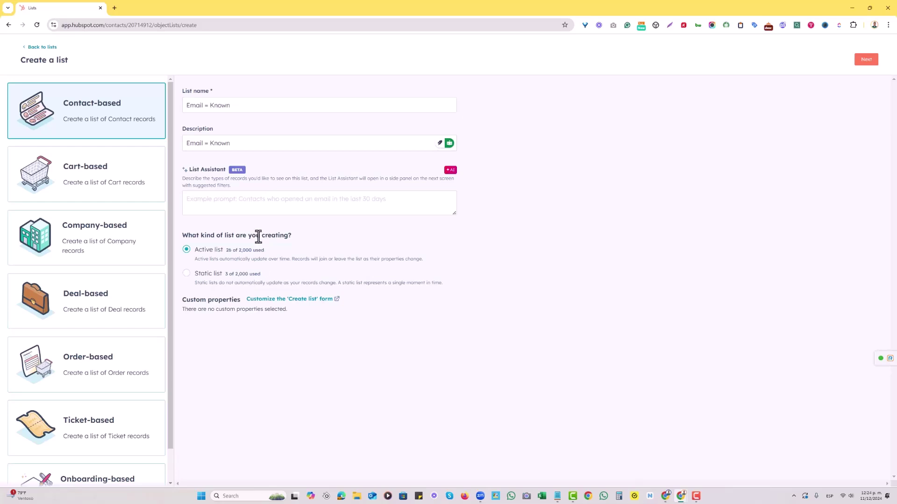
# Continue to the list's filters and start a filter from the contact properties
pyautogui.click(860, 64)
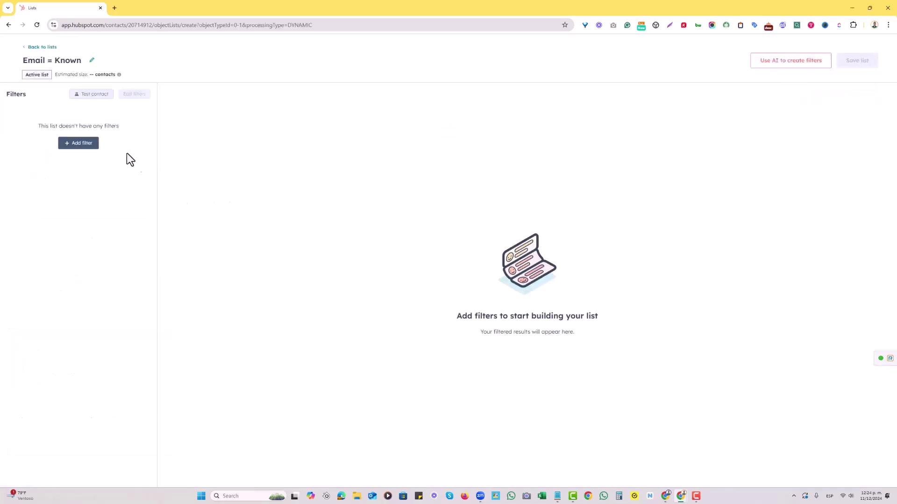
pyautogui.click(83, 145)
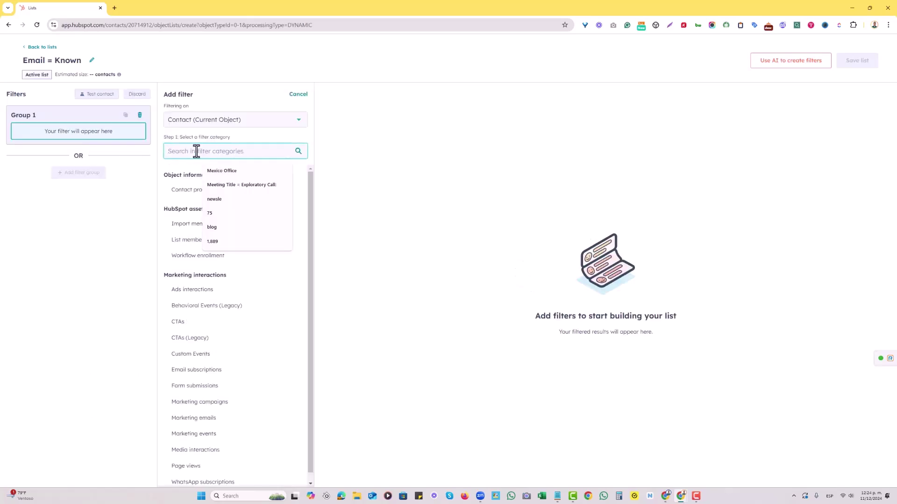
pyautogui.write('email')
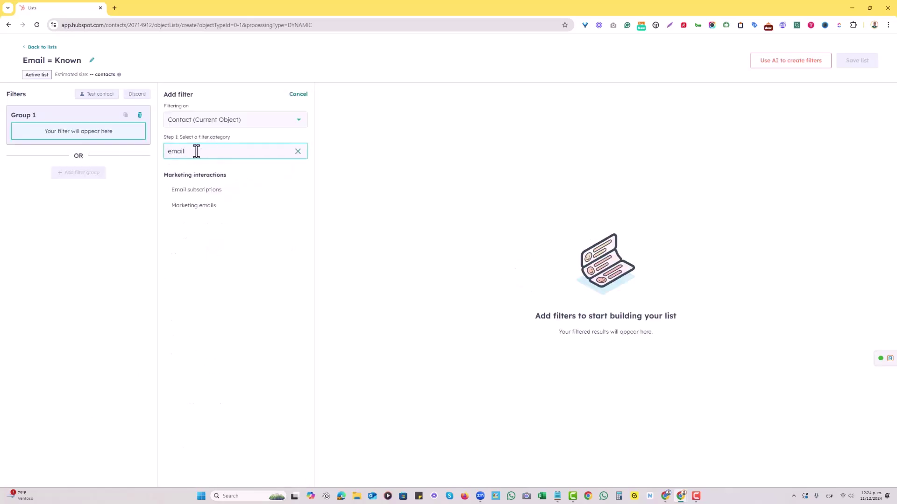
pyautogui.press('BackSpace')
pyautogui.press('BackSpace')
pyautogui.press('BackSpace')
pyautogui.press('BackSpace')
pyautogui.press('BackSpace')
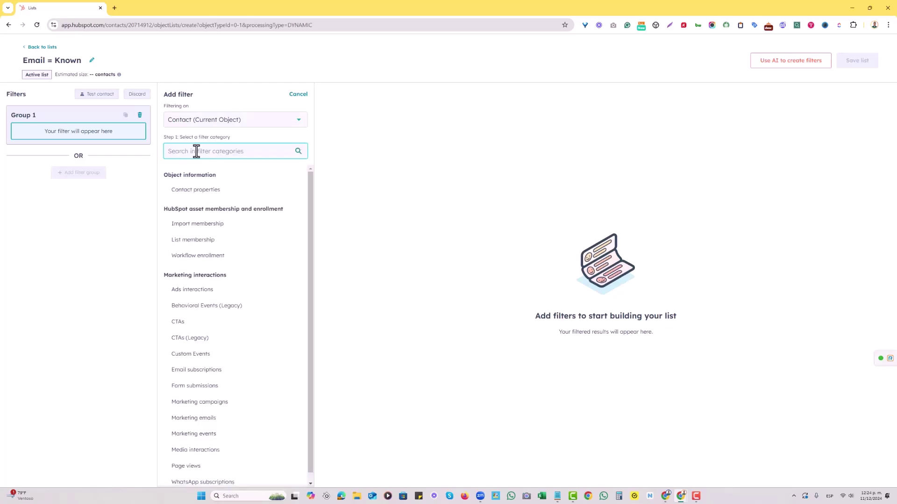
pyautogui.click(202, 192)
# Filter the list on the contact's Email property with the 'is known' operator
pyautogui.click(214, 170)
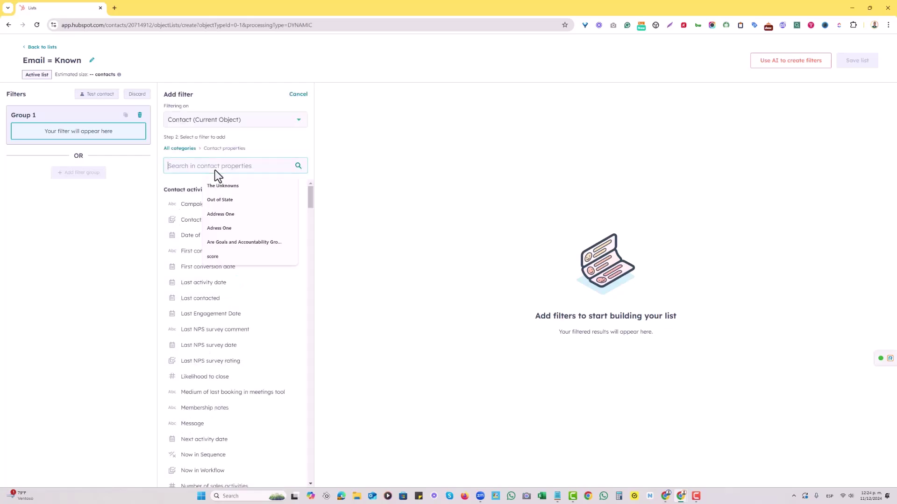
pyautogui.write('emaill')
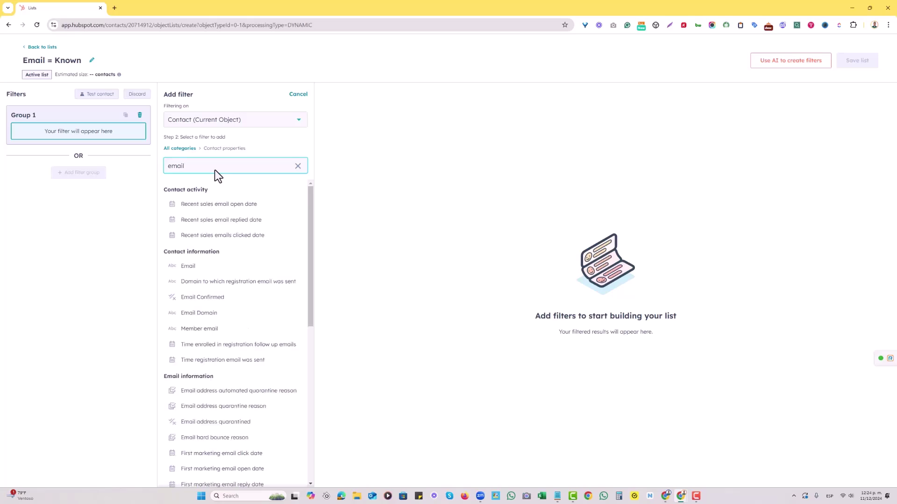
pyautogui.click(200, 267)
pyautogui.click(230, 136)
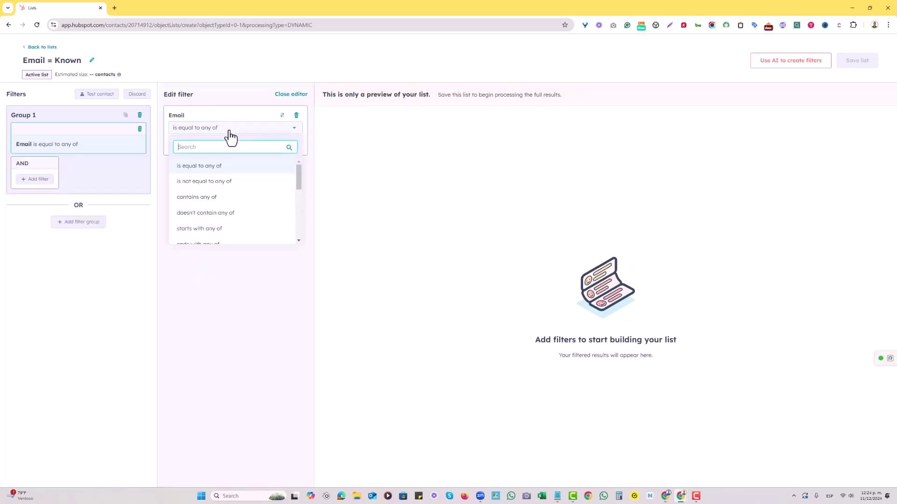
pyautogui.scroll(-2, 221, 180)
pyautogui.click(217, 183)
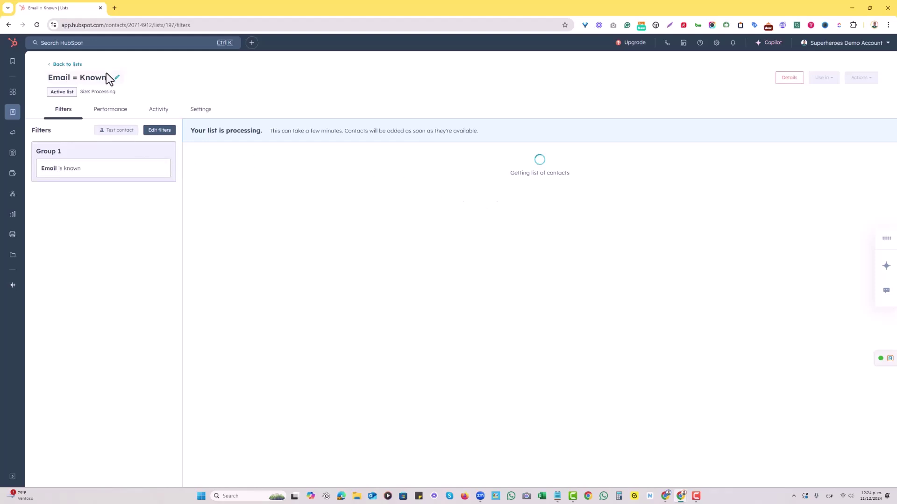
# Open the Marketing Email overview listing all 14 marketing emails
pyautogui.moveTo(13, 132)
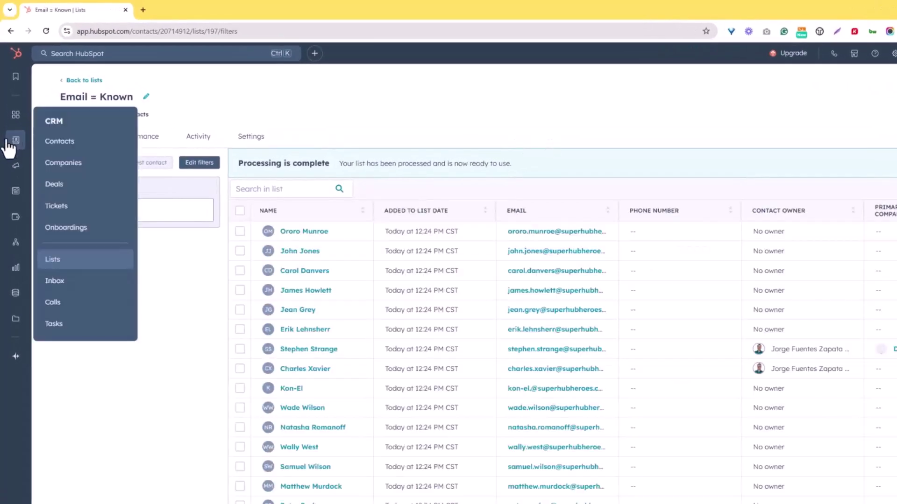
pyautogui.moveTo(14, 170)
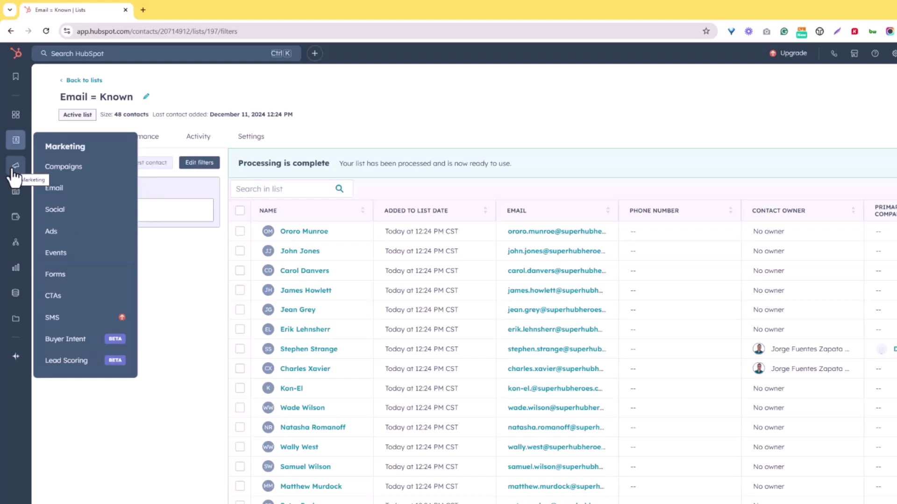
pyautogui.click(69, 192)
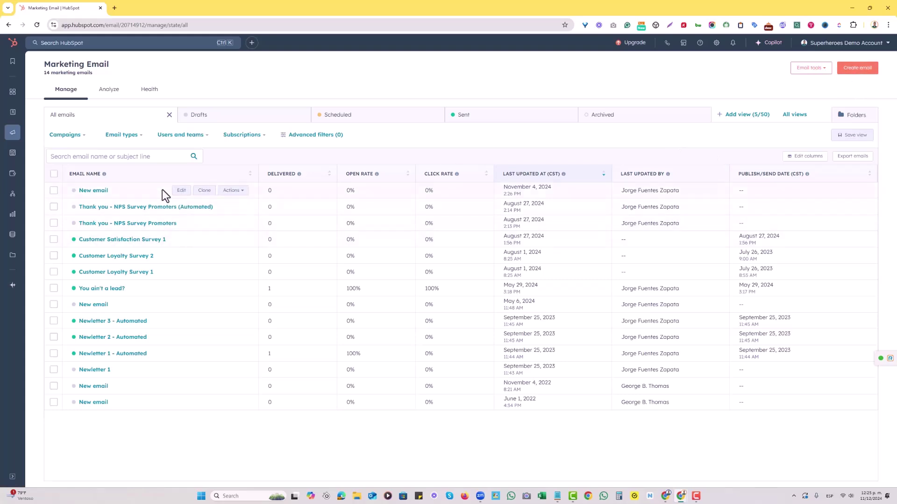
# Open the New email draft and send it to the Email = Known (48) list
pyautogui.click(92, 191)
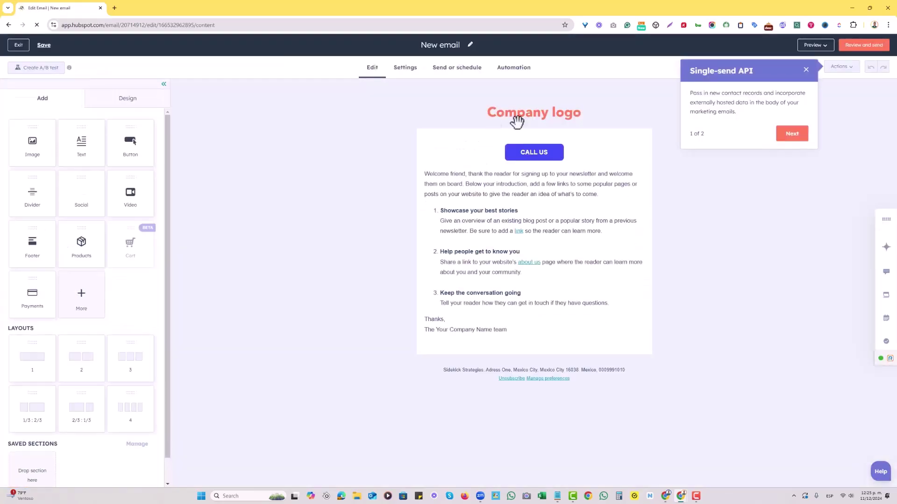
pyautogui.click(806, 70)
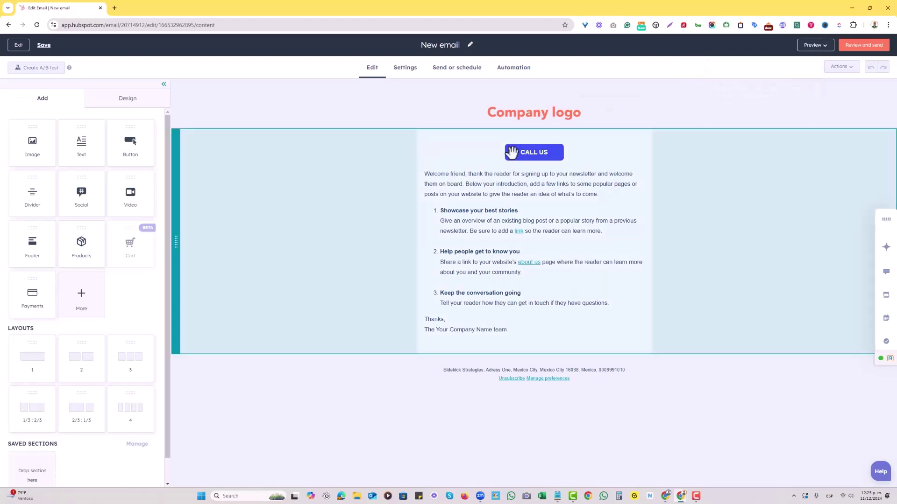
pyautogui.click(457, 70)
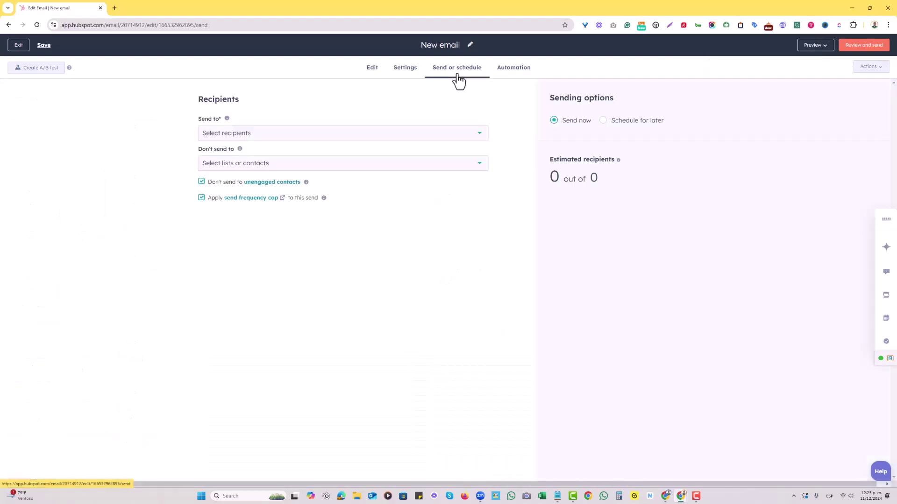
pyautogui.click(316, 138)
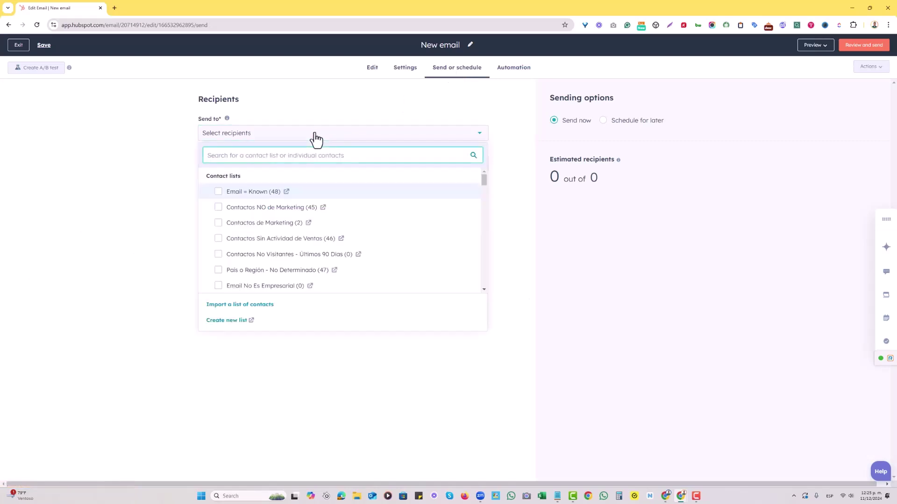
pyautogui.click(219, 195)
pyautogui.click(129, 188)
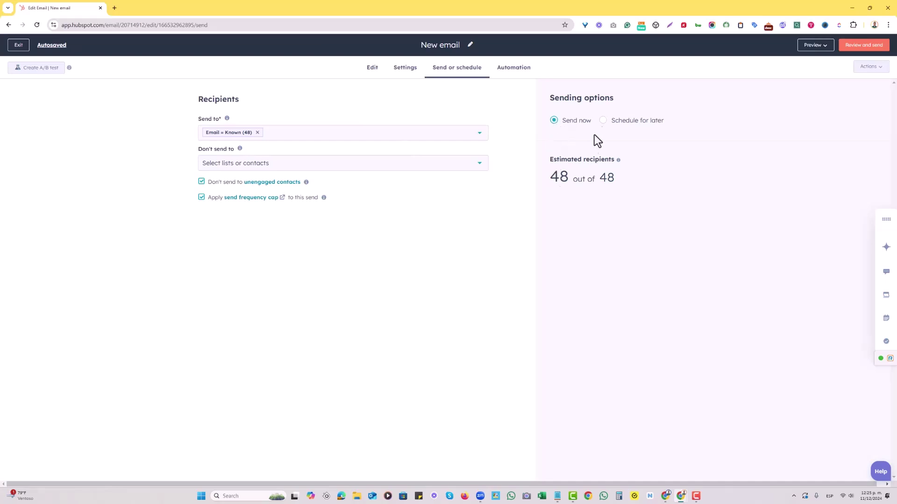
# Schedule the email for 12/13/2024 at 9:00 AM and check which required fields remain
pyautogui.click(603, 120)
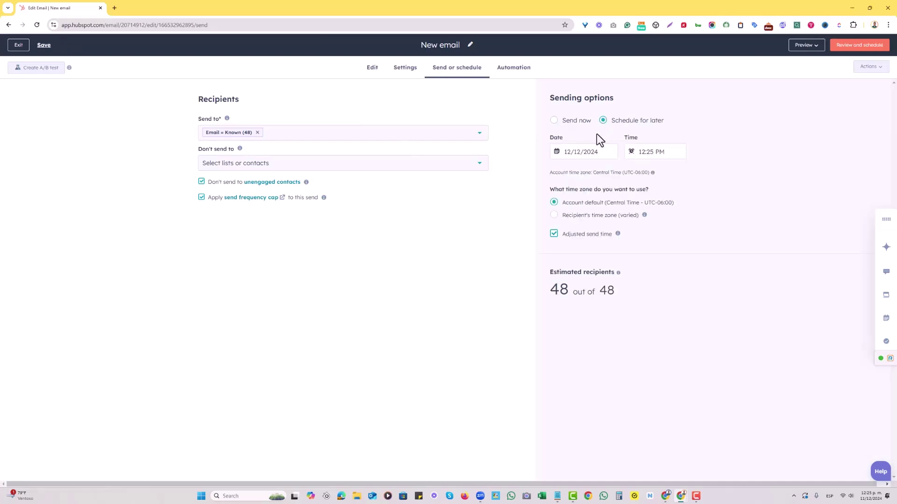
pyautogui.click(569, 157)
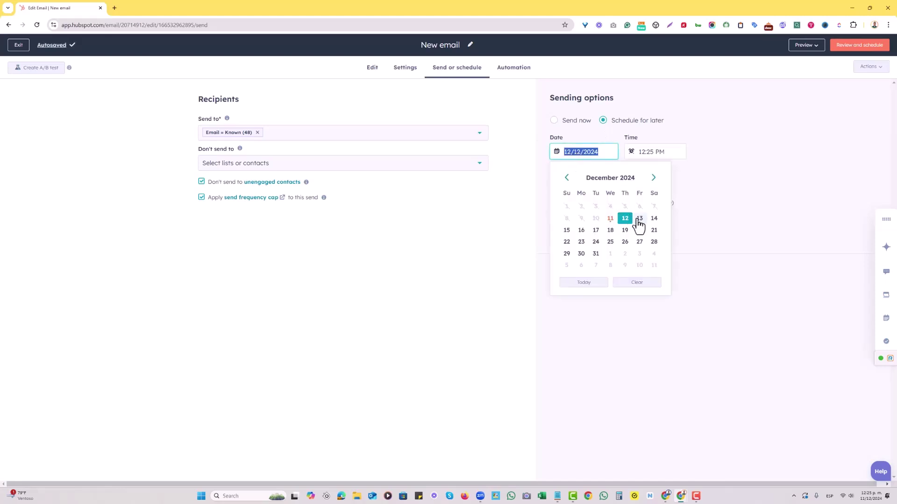
pyautogui.click(639, 218)
pyautogui.click(646, 152)
pyautogui.scroll(-8, 644, 187)
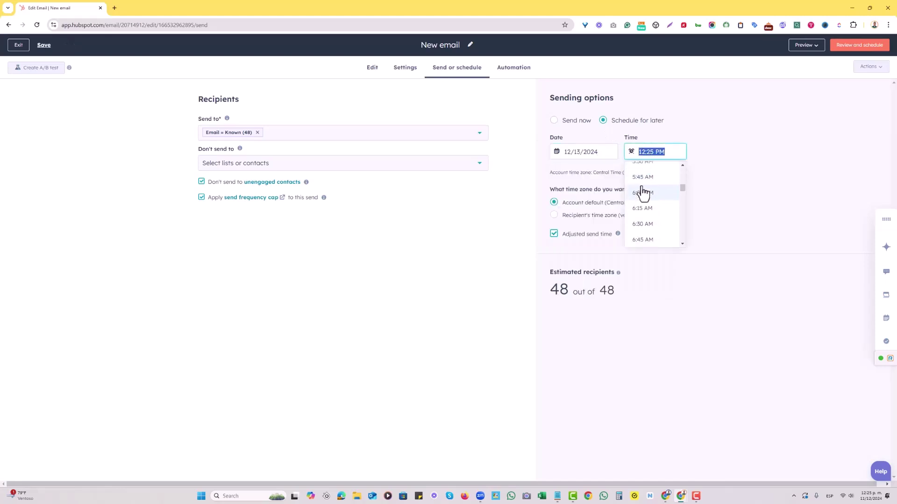
pyautogui.click(643, 226)
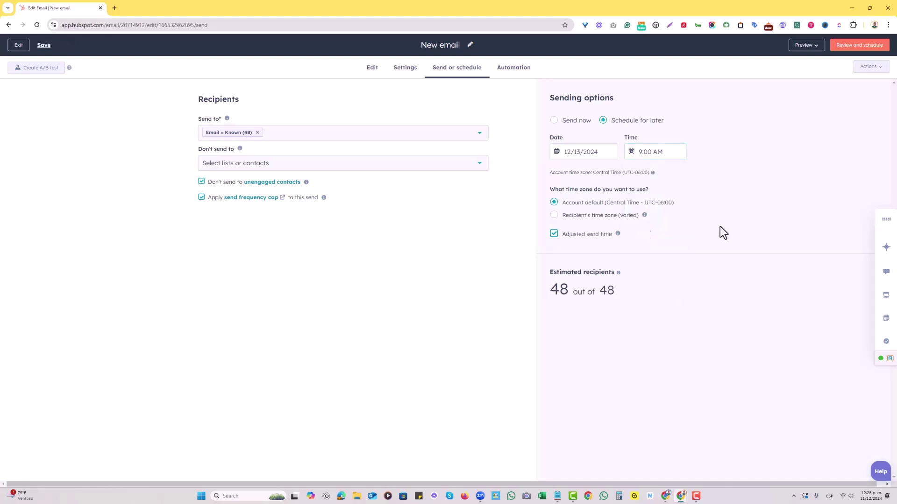
pyautogui.click(847, 46)
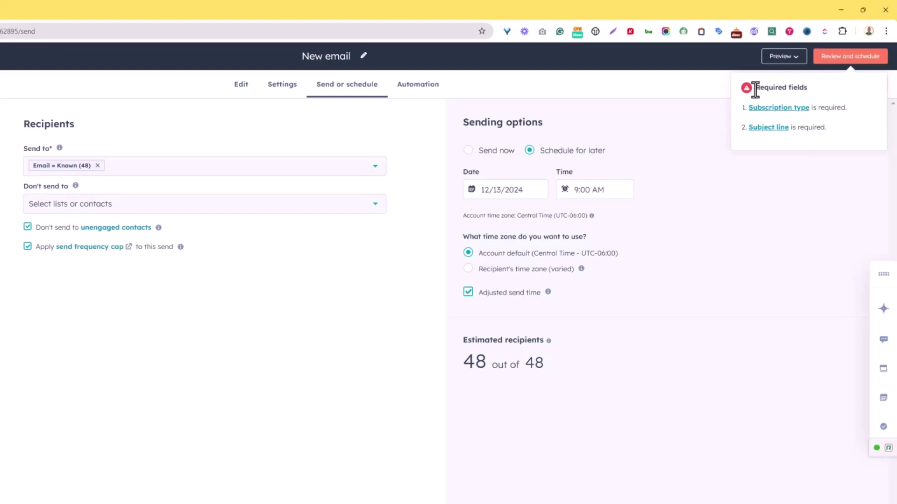
# Set the email's subscription type to Marketing Information
pyautogui.moveTo(750, 88); pyautogui.dragTo(792, 95)
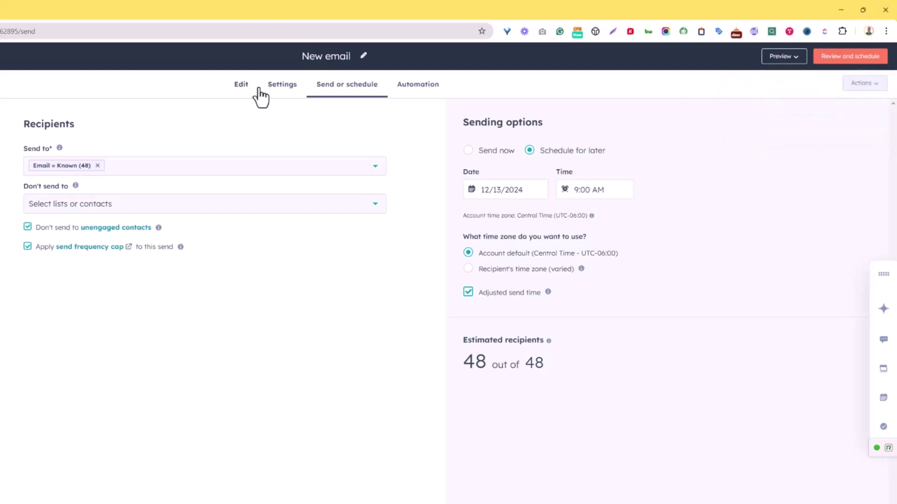
pyautogui.moveTo(836, 61)
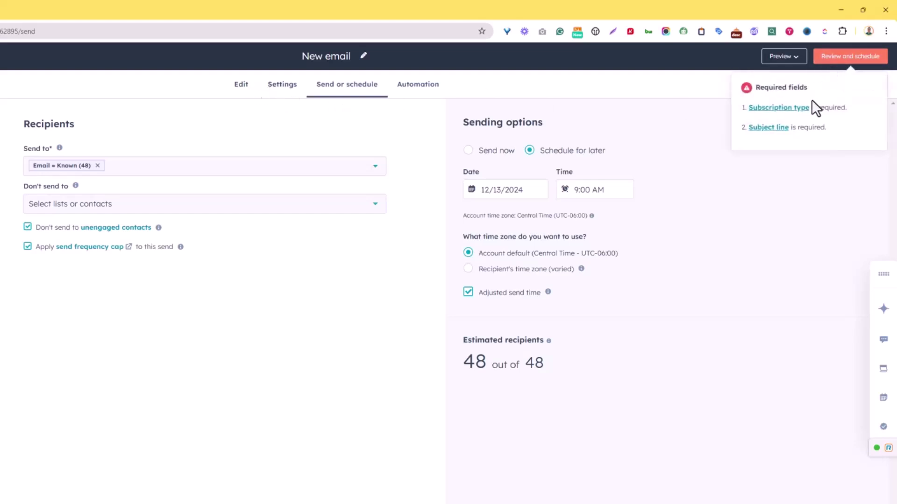
pyautogui.click(783, 110)
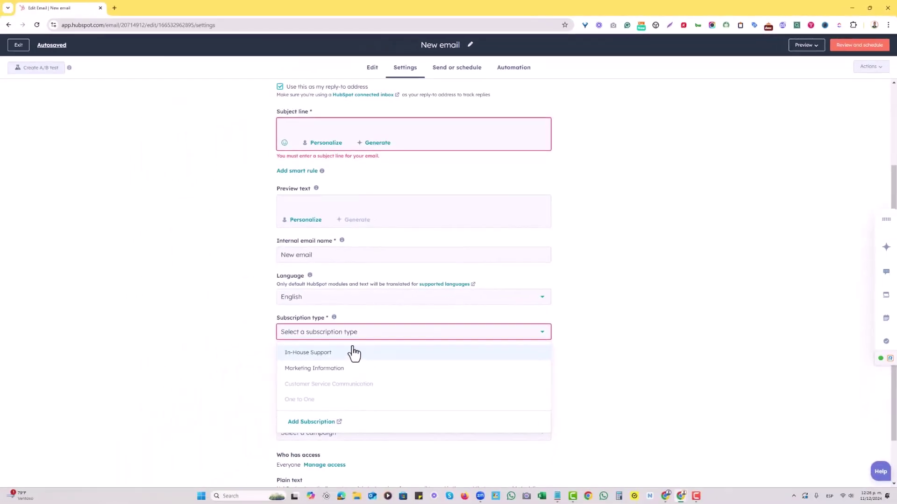
pyautogui.click(345, 369)
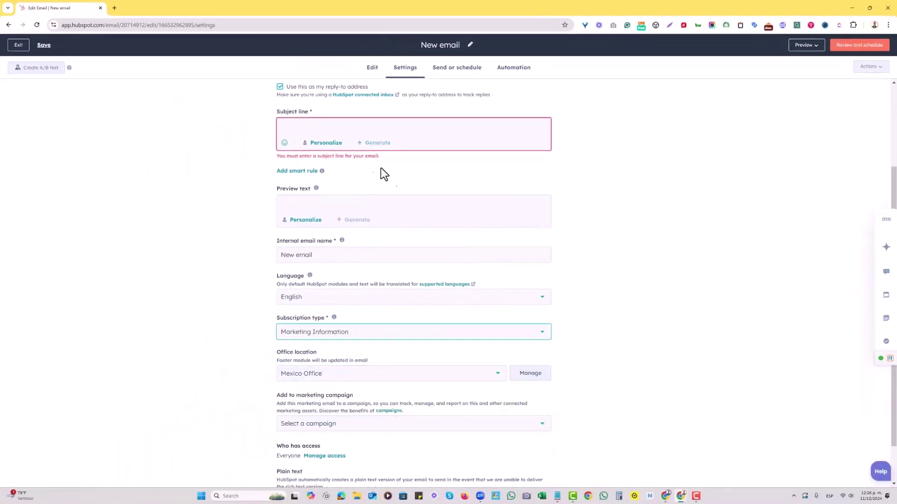
# Enter 'Welcome back!' as the email's subject line
pyautogui.click(339, 129)
pyautogui.scroll(3, 360, 177)
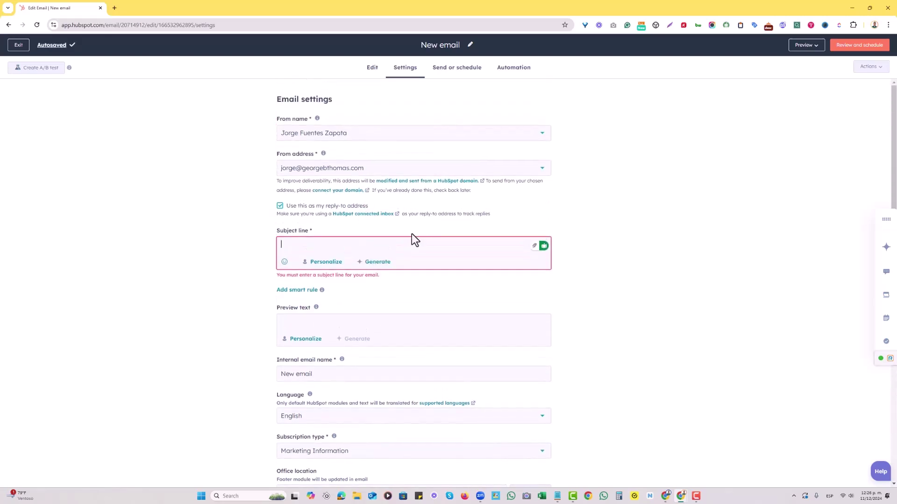
pyautogui.write('Welcome')
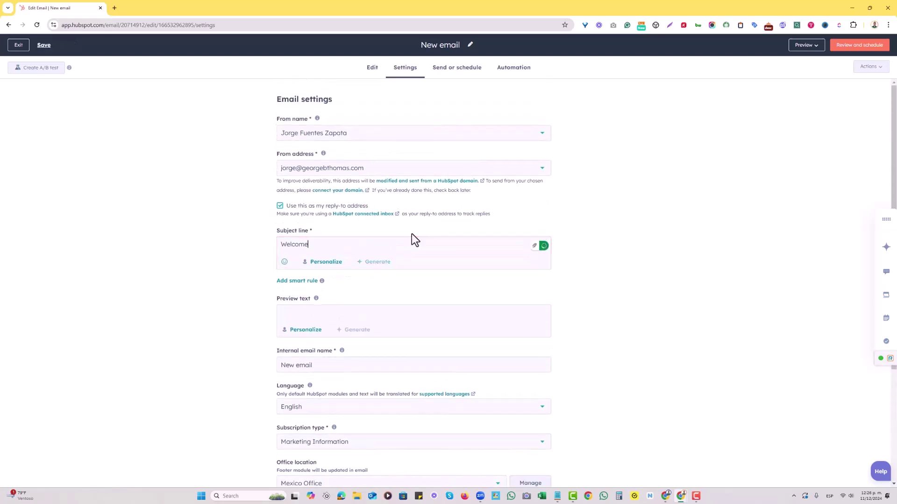
pyautogui.write(' back!')
# Look over the scheduled email's review, cancel it, and return to the sending options
pyautogui.click(859, 45)
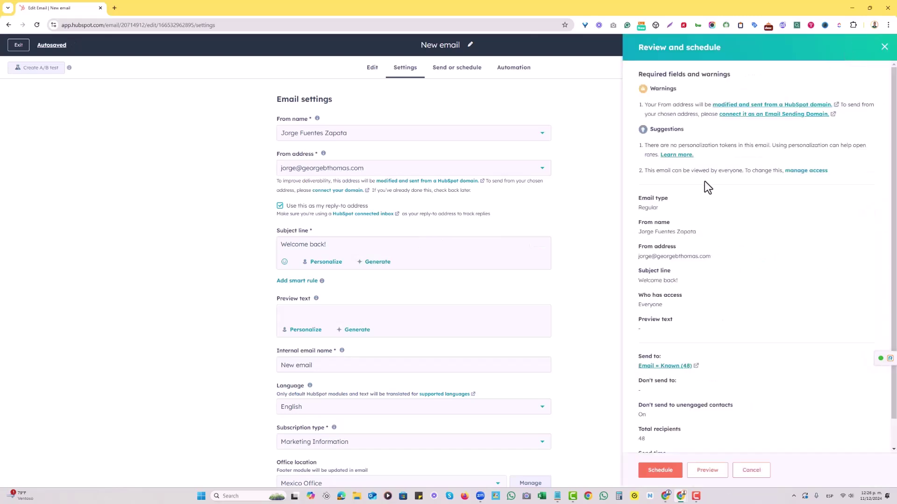
pyautogui.scroll(-1, 705, 181)
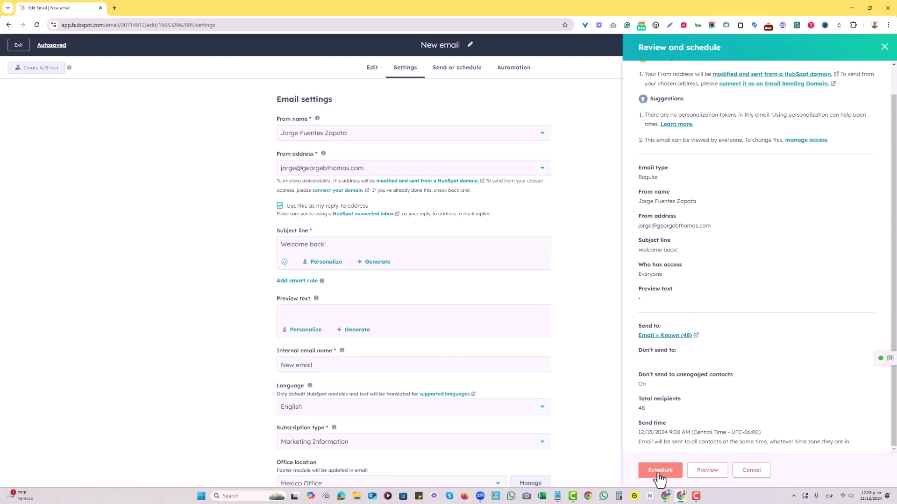
pyautogui.click(746, 472)
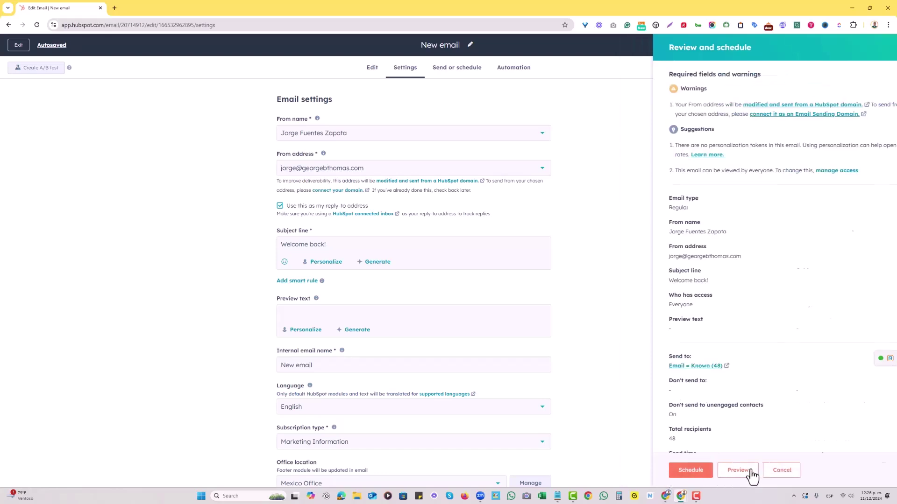
pyautogui.click(455, 69)
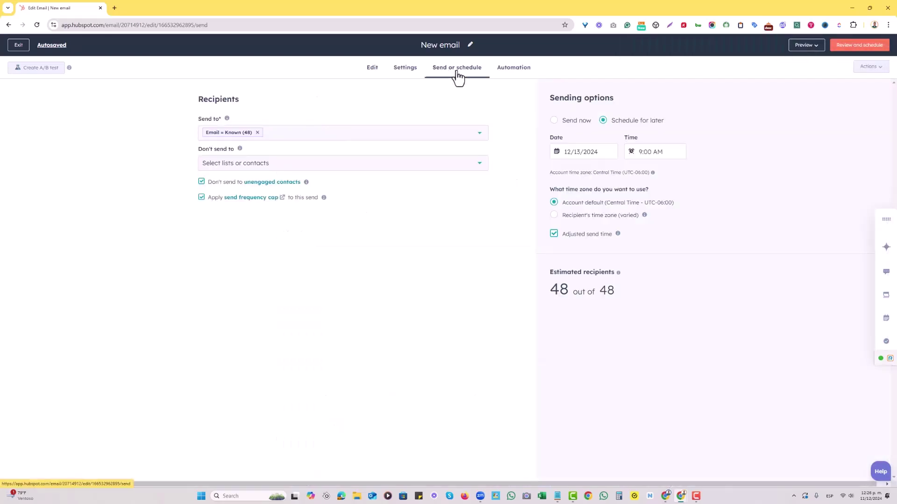
# Switch sending to Send now and review the summary showing 48 recipients
pyautogui.click(554, 121)
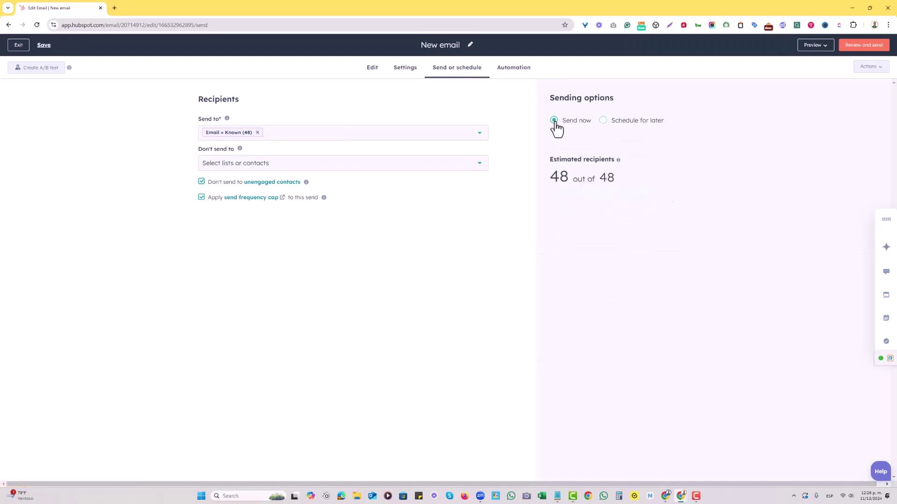
pyautogui.click(857, 46)
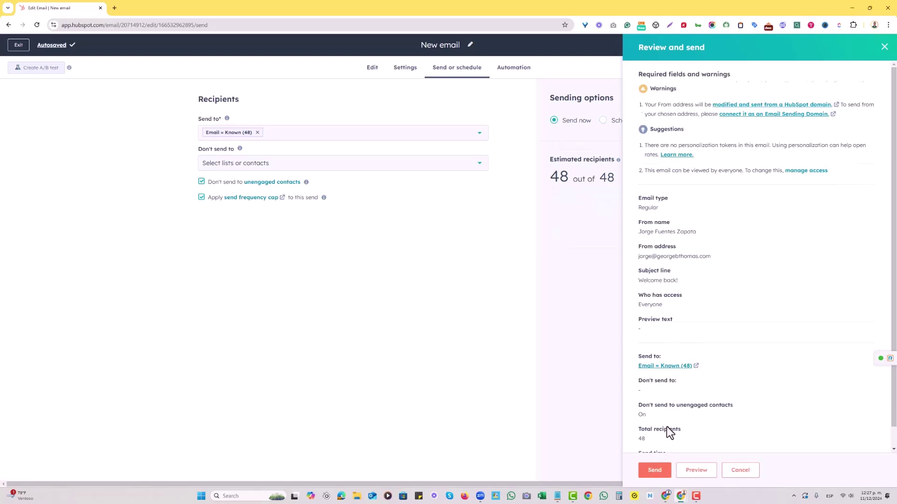
pyautogui.scroll(-1, 666, 427)
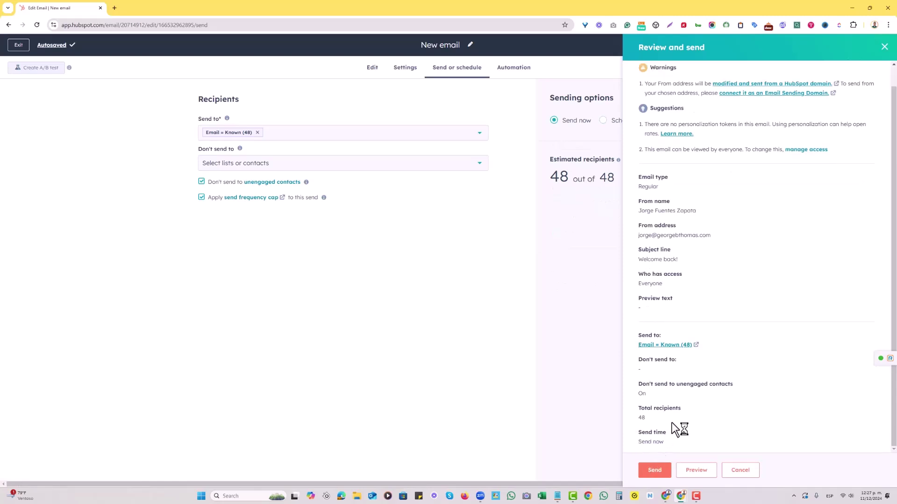